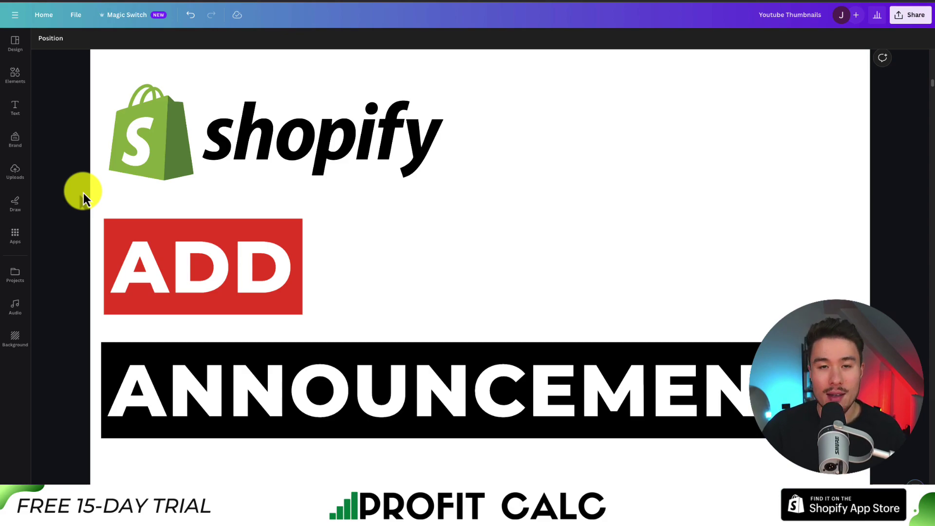
- Go to Online Store and customize the current Dawn theme's home page
{"action": "scroll", "coordinate": [68, 135], "scroll_direction": "up", "scroll_amount": 1}
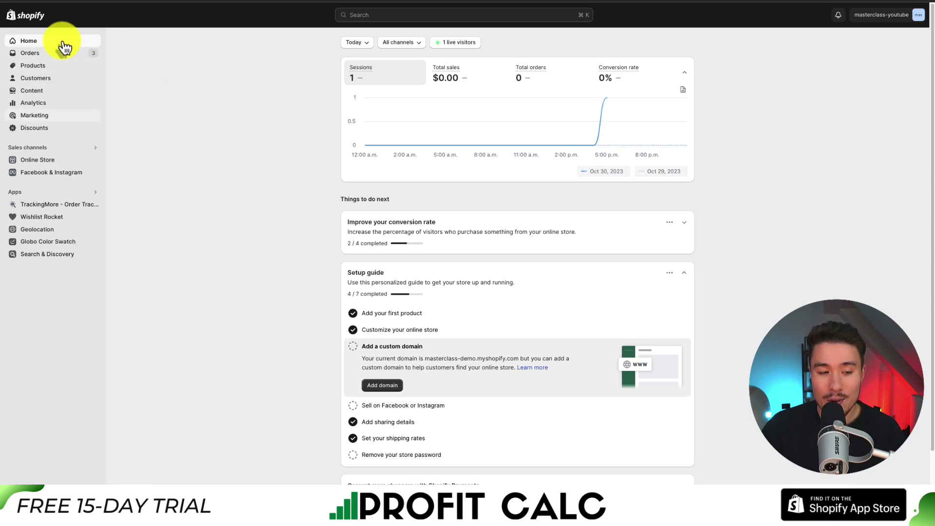
{"action": "left_click", "coordinate": [14, 160]}
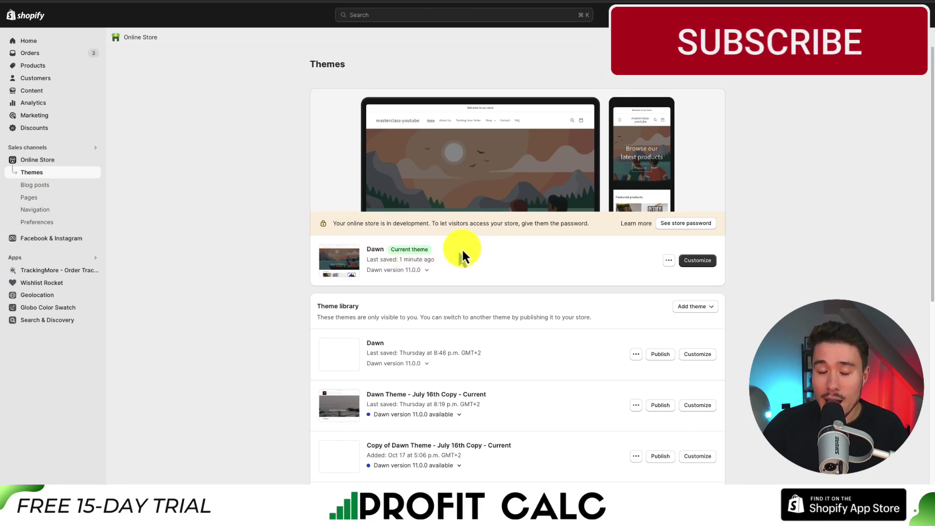
{"action": "left_click", "coordinate": [701, 263]}
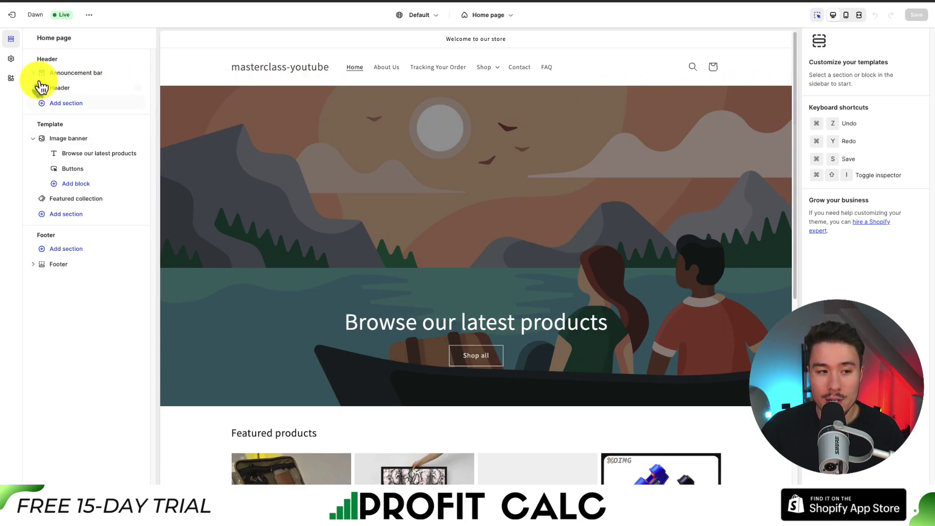
- Delete the old announcement bar, add a new Announcement bar section, and move it above Header
{"action": "left_click", "coordinate": [126, 73]}
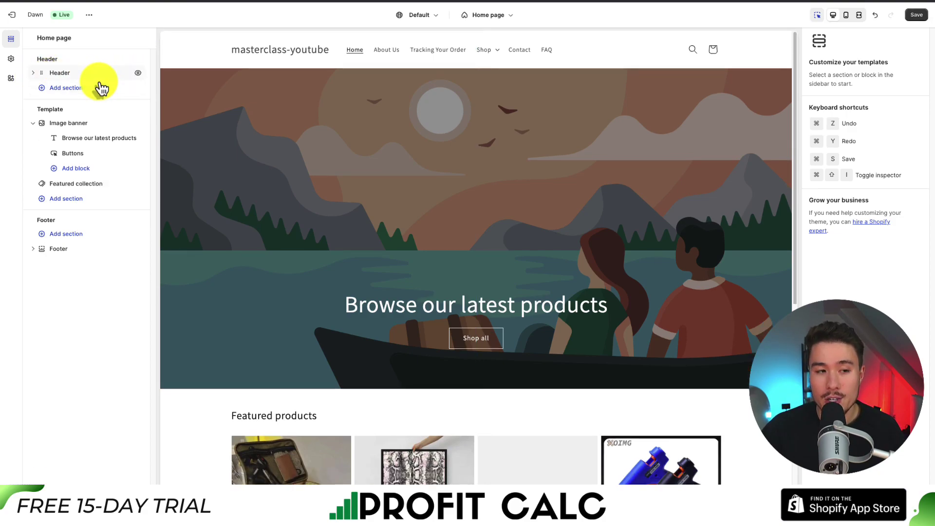
{"action": "left_click", "coordinate": [58, 93]}
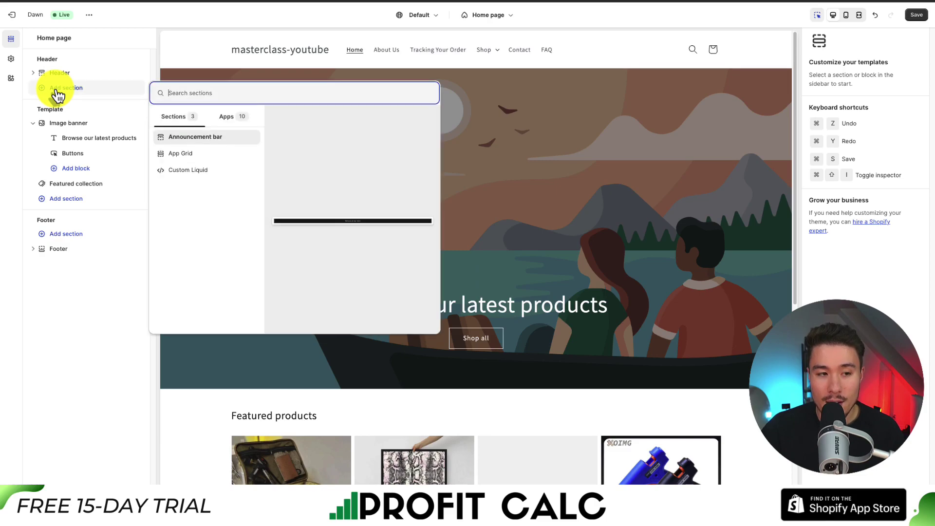
{"action": "left_click", "coordinate": [201, 137]}
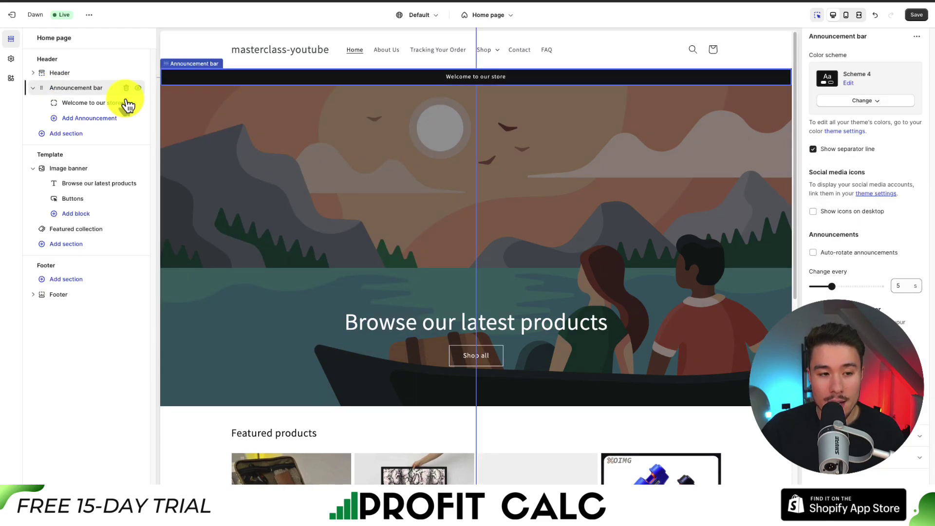
{"action": "left_click_drag", "start_coordinate": [87, 97], "coordinate": [46, 75]}
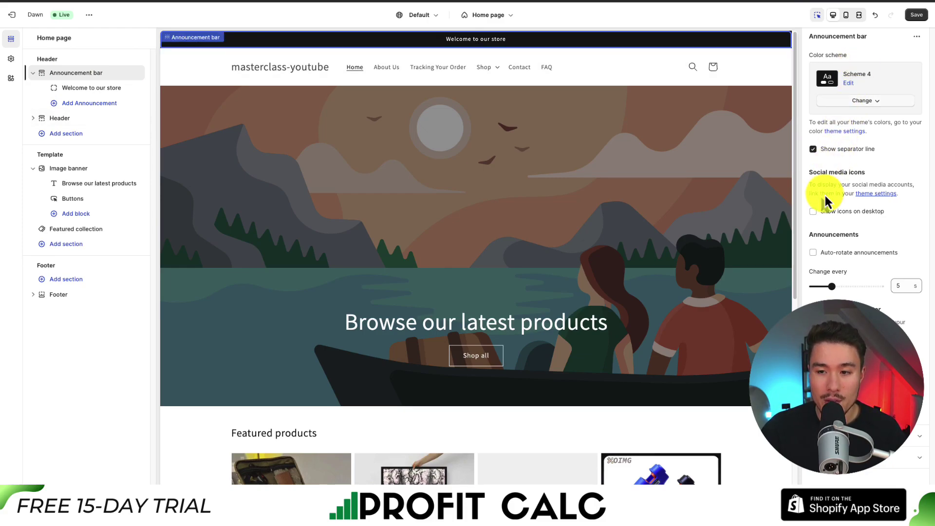
- Switch the announcement bar's colour scheme to Scheme 1
{"action": "left_click", "coordinate": [868, 106]}
{"action": "left_click", "coordinate": [867, 120]}
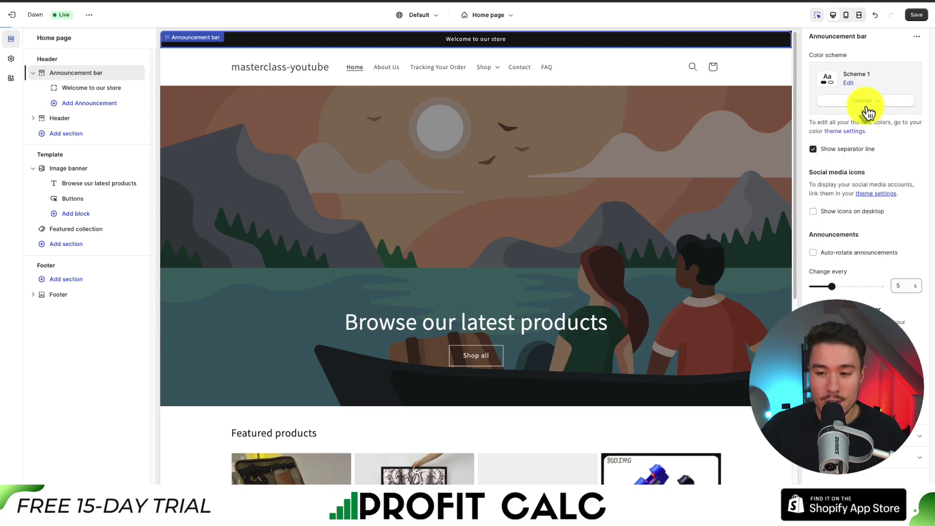
{"action": "left_click", "coordinate": [850, 83]}
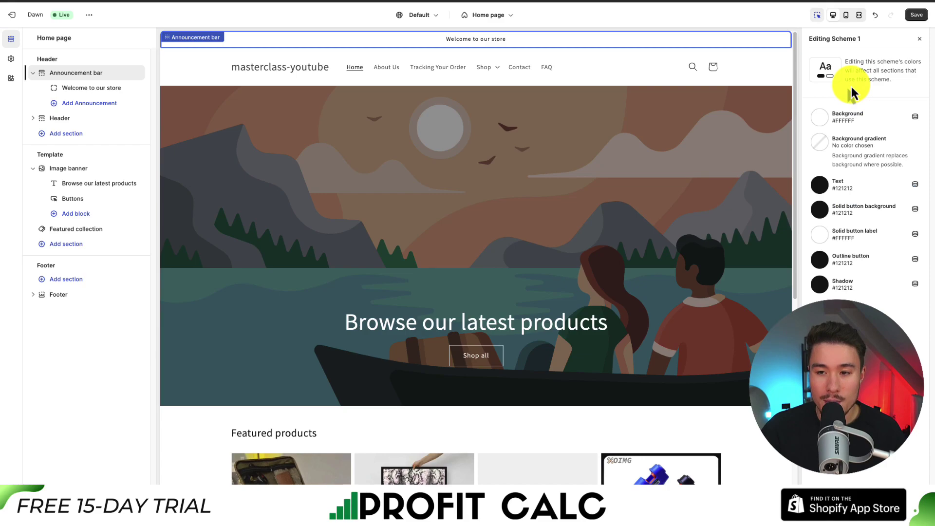
{"action": "left_click", "coordinate": [919, 39]}
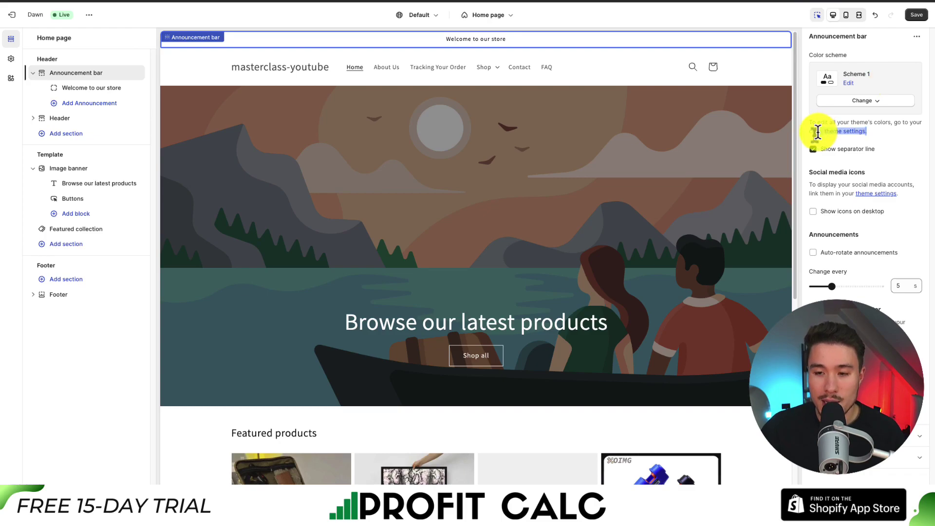
{"action": "key", "text": "ctrl+plus"}
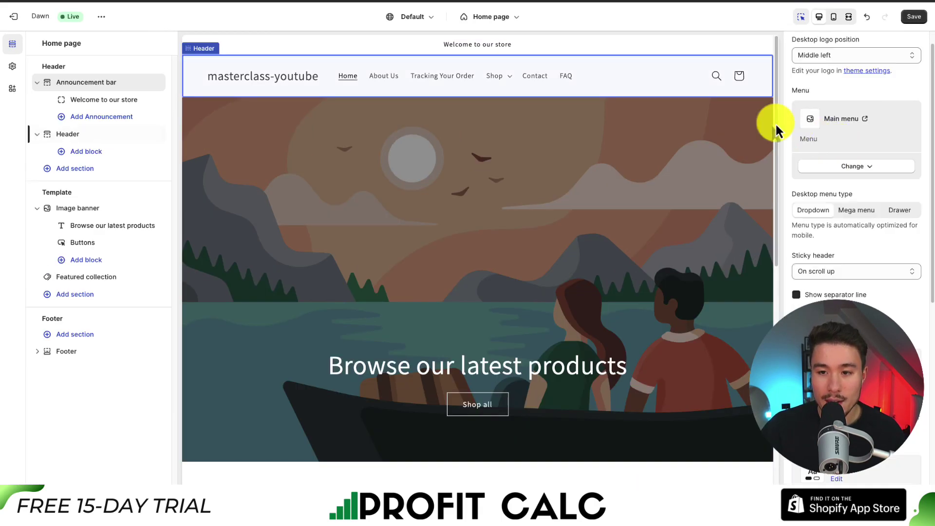
{"action": "left_click", "coordinate": [691, 49]}
- Keep the separator line on, show social icons on desktop, and leave auto-rotate off
{"action": "left_click", "coordinate": [813, 146]}
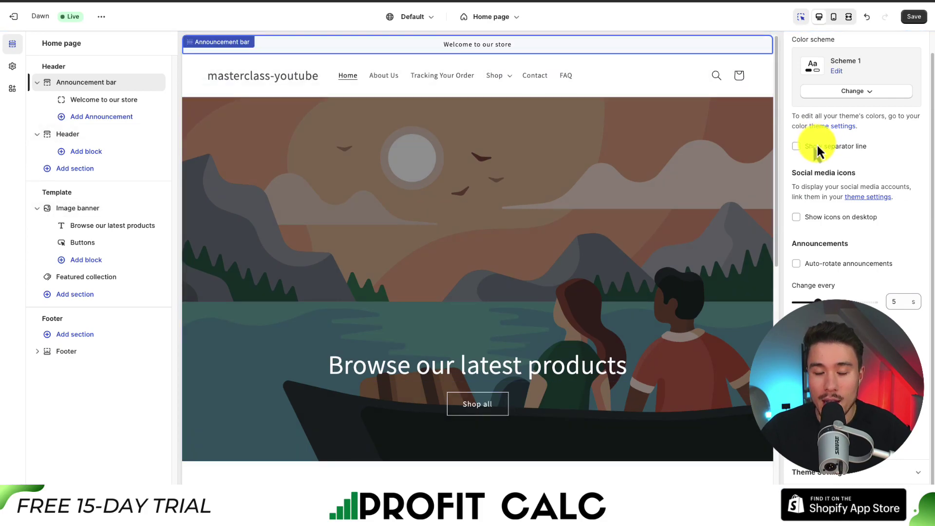
{"action": "left_click", "coordinate": [825, 145]}
{"action": "left_click", "coordinate": [827, 241]}
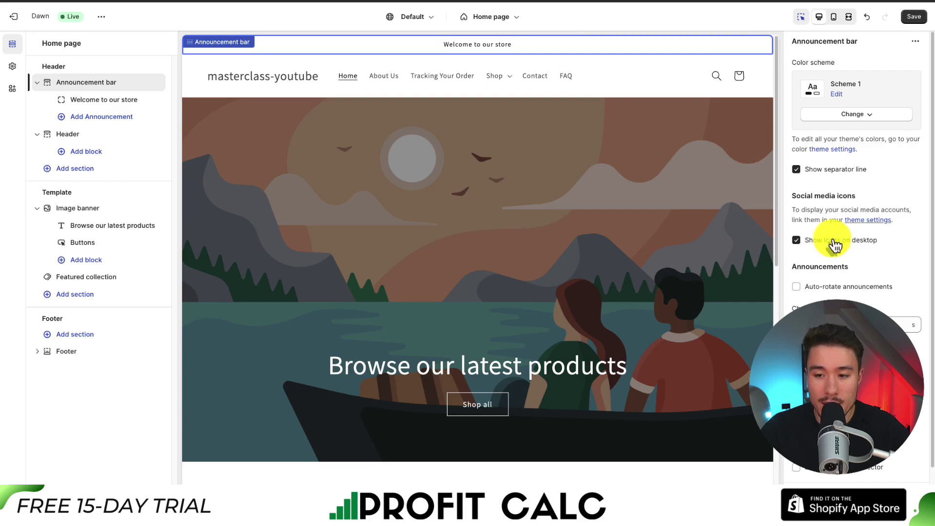
{"action": "scroll", "coordinate": [827, 245], "scroll_direction": "down", "scroll_amount": 1}
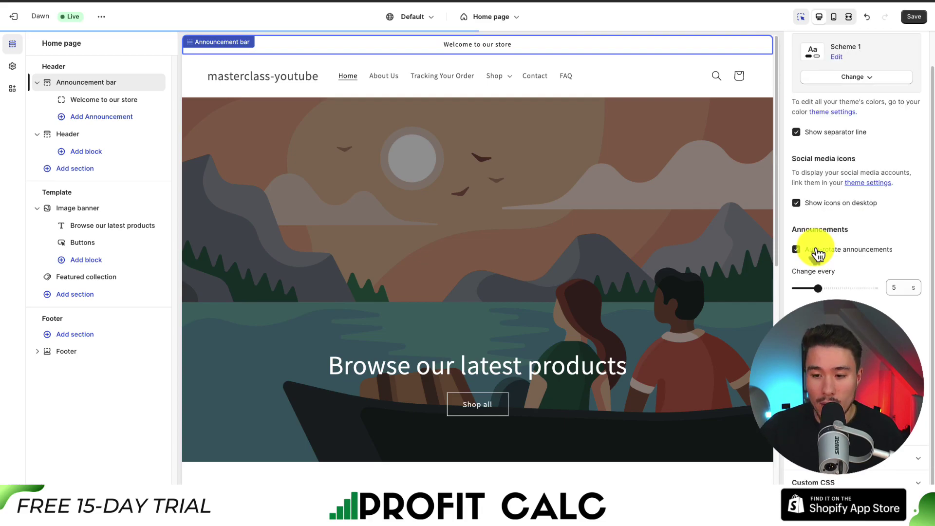
{"action": "left_click", "coordinate": [861, 252]}
{"action": "left_click", "coordinate": [861, 252]}
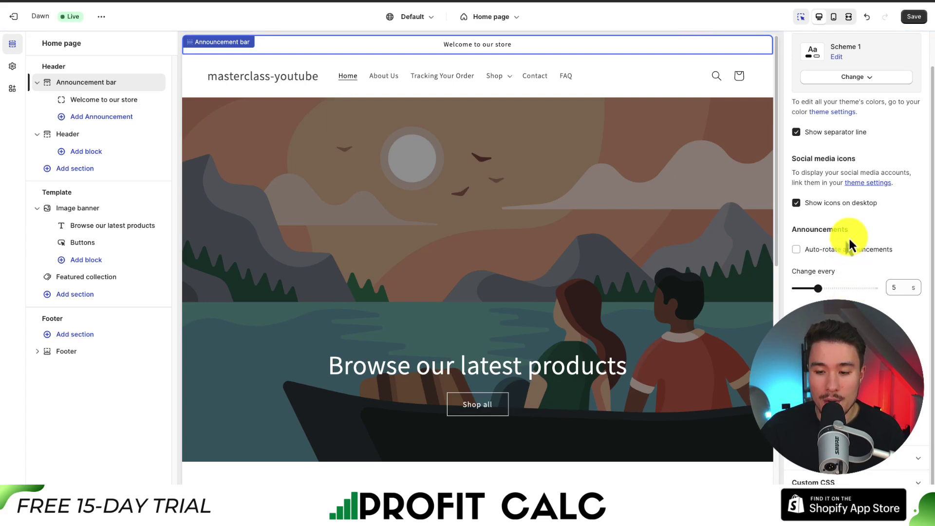
{"action": "scroll", "coordinate": [850, 244], "scroll_direction": "up", "scroll_amount": 1}
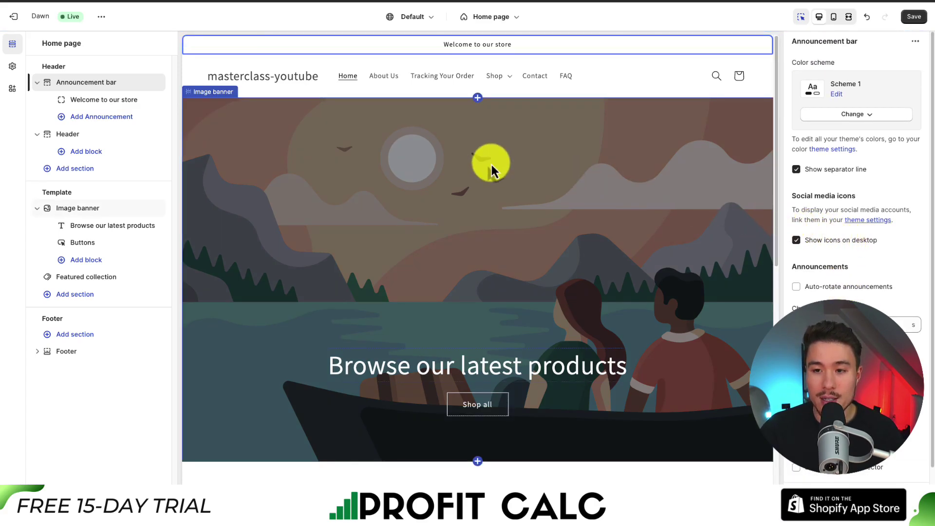
- Replace the 'Welcome to our store' text with 'Free Shipping On Orders Over $50' and save the theme
{"action": "left_click", "coordinate": [89, 99]}
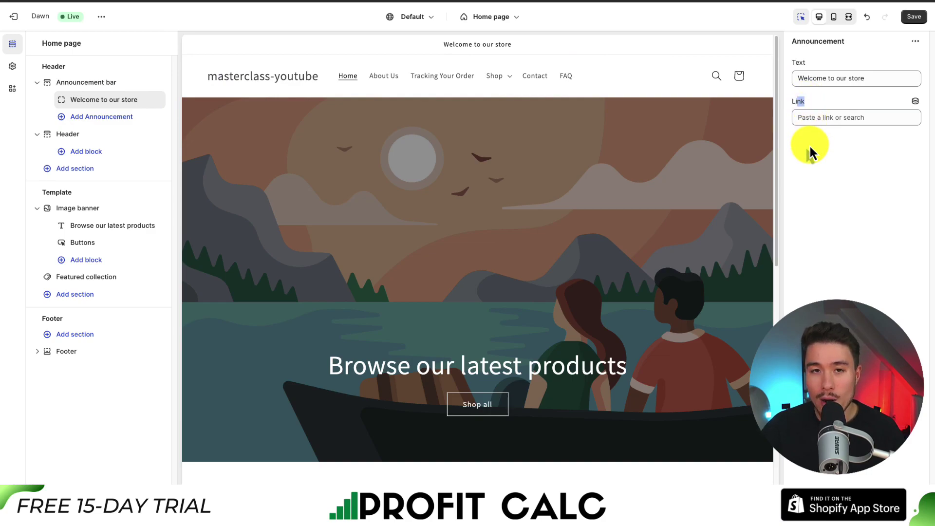
{"action": "left_click", "coordinate": [827, 68]}
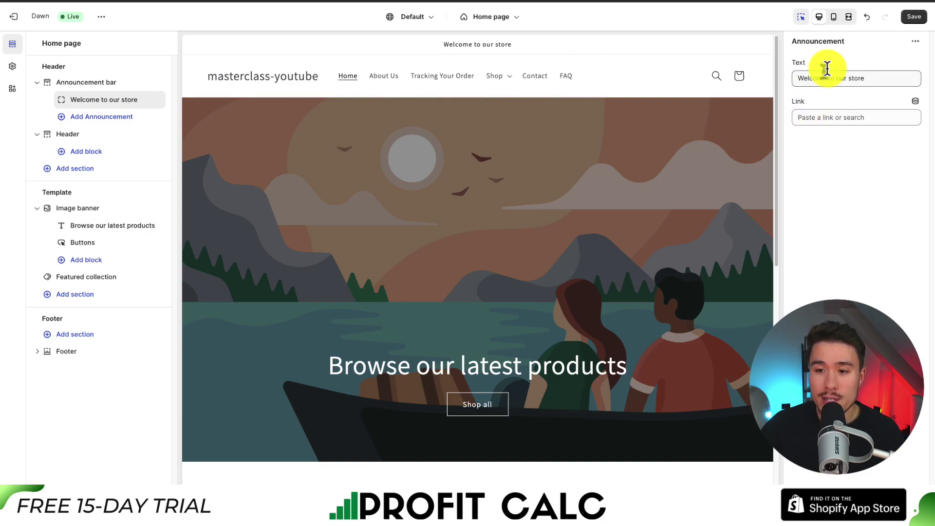
{"action": "left_click", "coordinate": [830, 117]}
{"action": "left_click", "coordinate": [835, 234]}
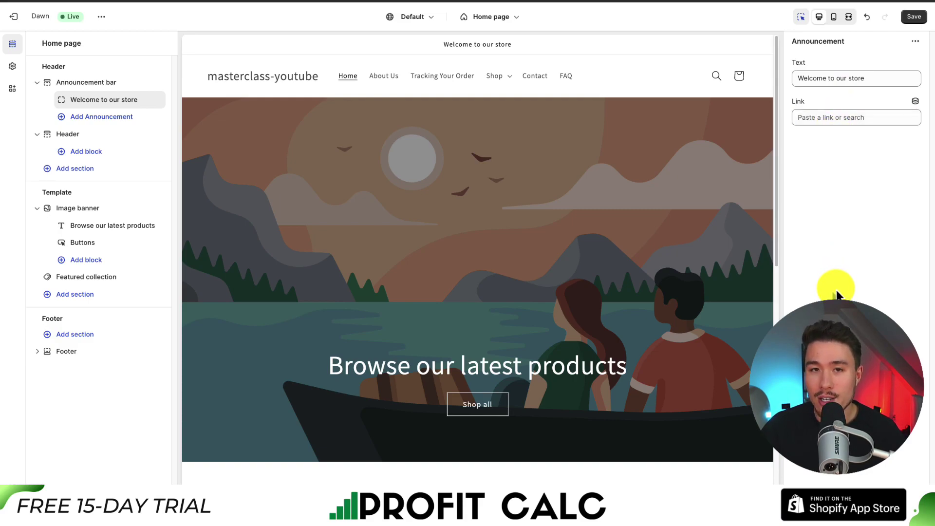
{"action": "key", "text": "shift+Tab"}
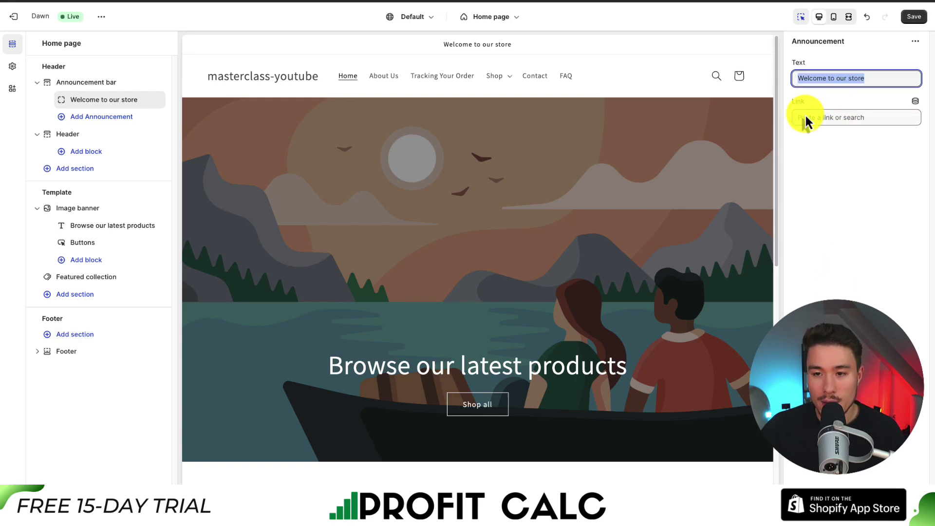
{"action": "type", "text": "Free Sh"}
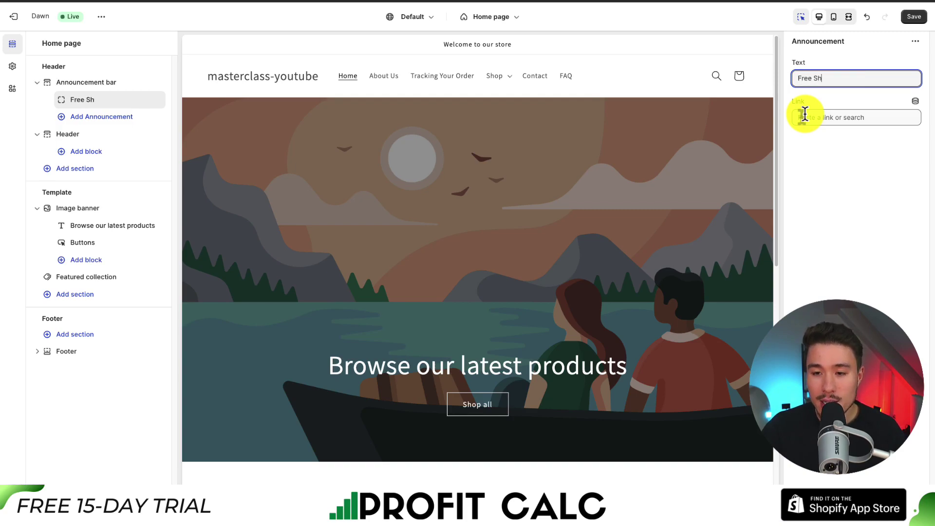
{"action": "type", "text": "ipping On "}
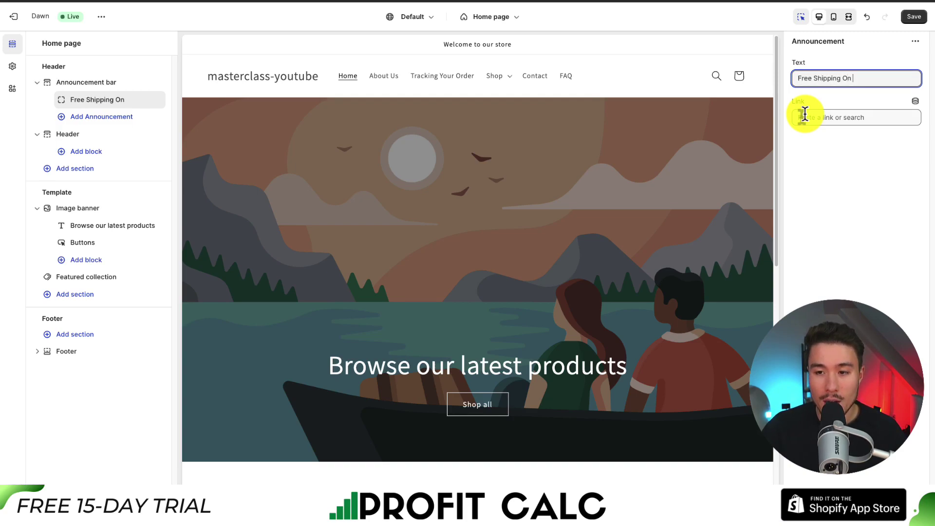
{"action": "type", "text": "Orders Over $50"}
{"action": "left_click", "coordinate": [811, 133]}
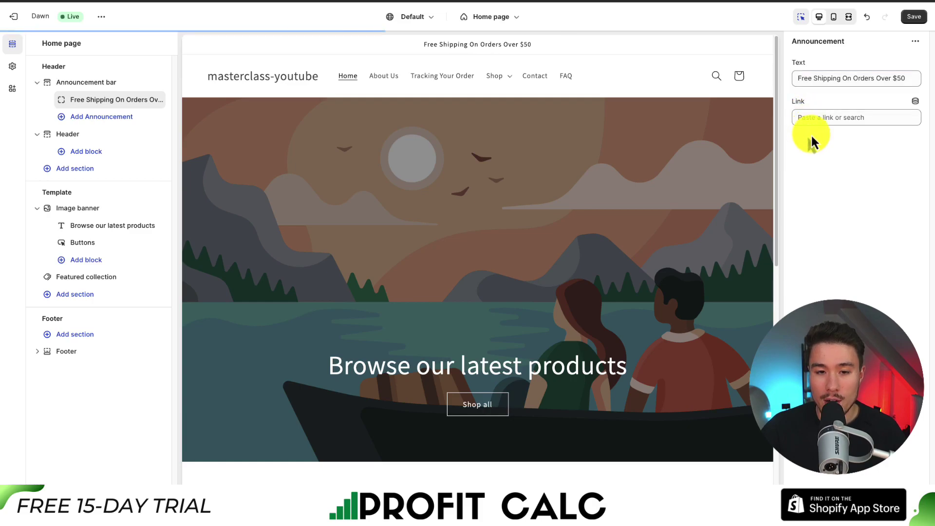
{"action": "left_click", "coordinate": [913, 17]}
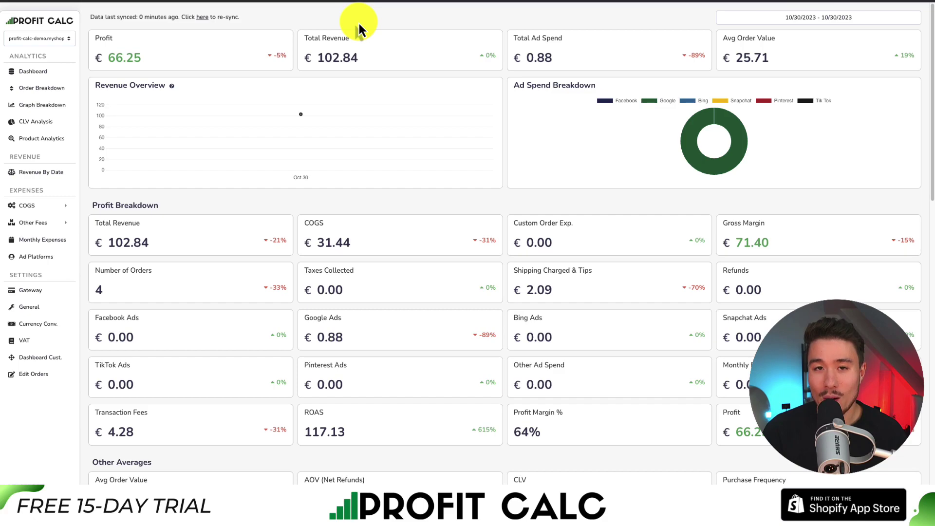
- Set the Profit Calc dashboard to Last 7 Days (10/24/2023–10/30/2023) and review the figures
{"action": "left_click", "coordinate": [803, 18]}
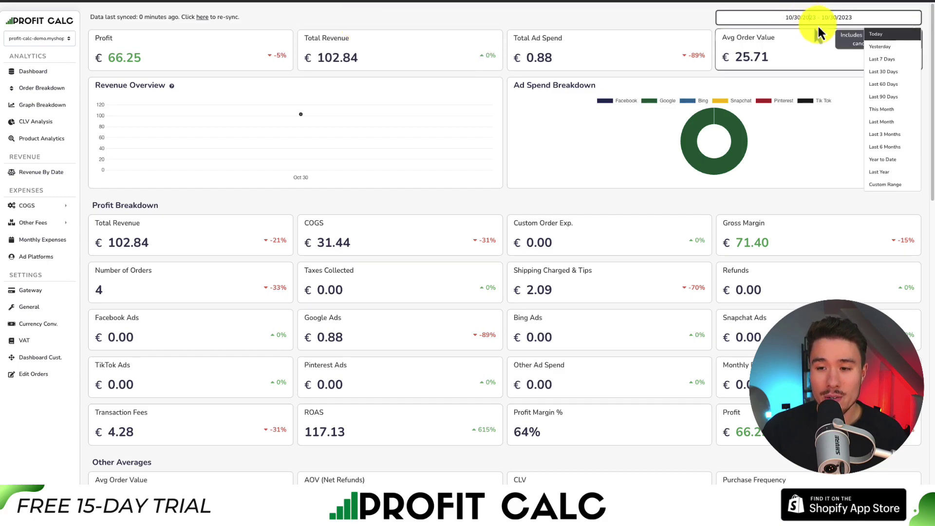
{"action": "left_click", "coordinate": [887, 73]}
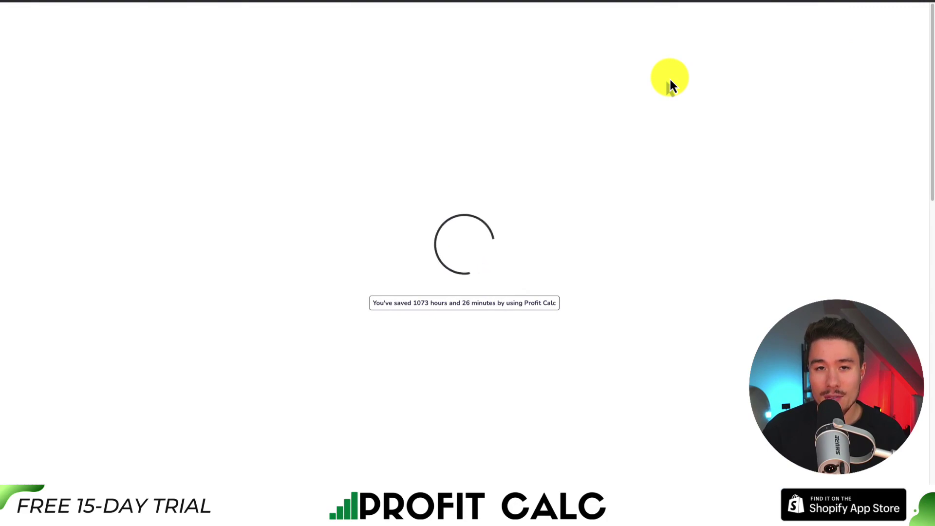
{"action": "scroll", "coordinate": [925, 96], "scroll_direction": "down", "scroll_amount": 1}
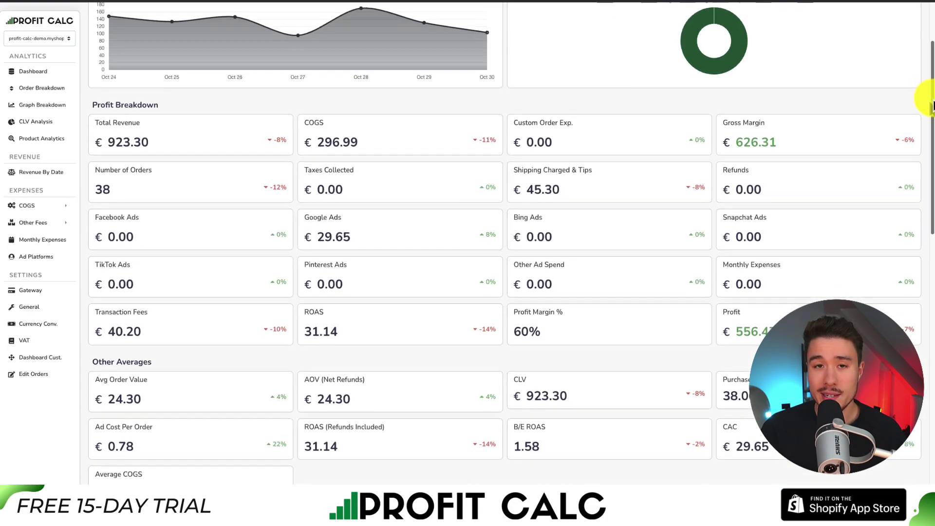
{"action": "left_click_drag", "start_coordinate": [931, 107], "coordinate": [904, 62]}
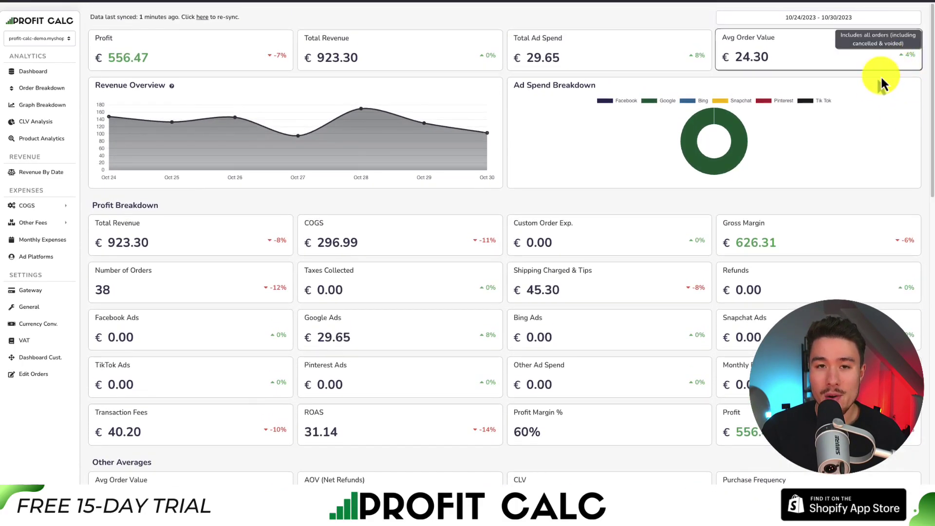